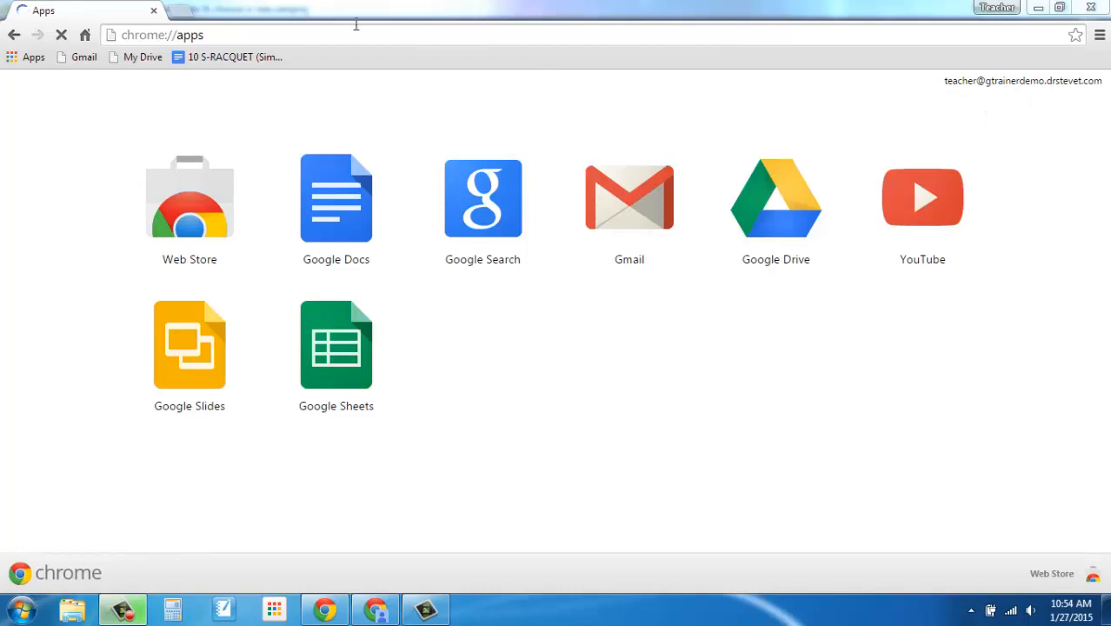
# - Open classroom.google.com and choose the teacher role to get started with Classroom
pyautogui.click(349, 33)
pyautogui.write('classroom.google.com')
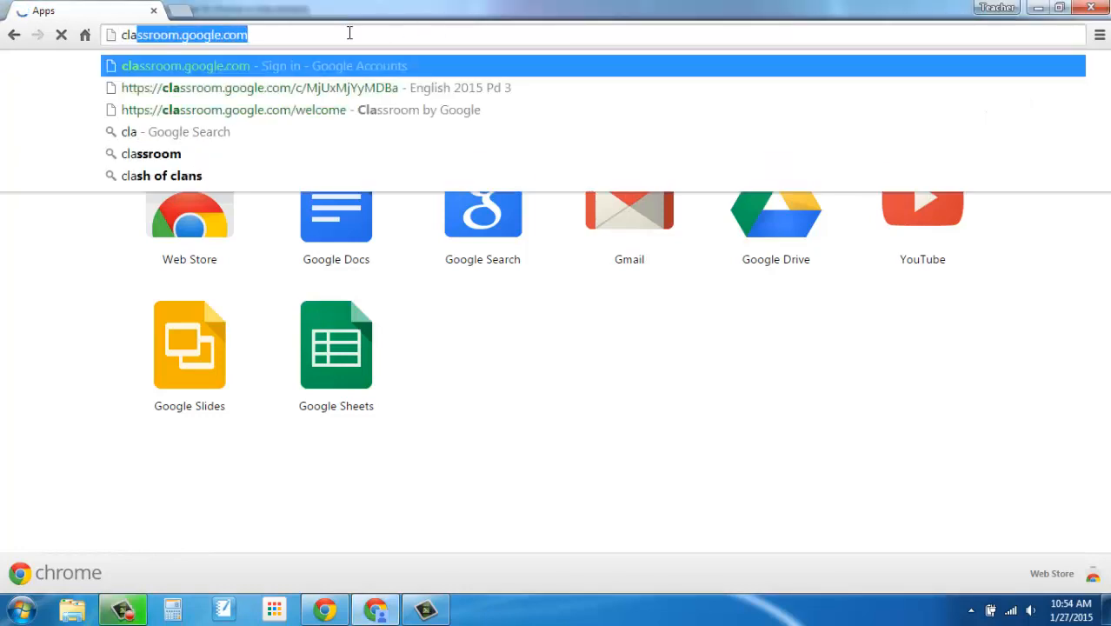
pyautogui.press('Return')
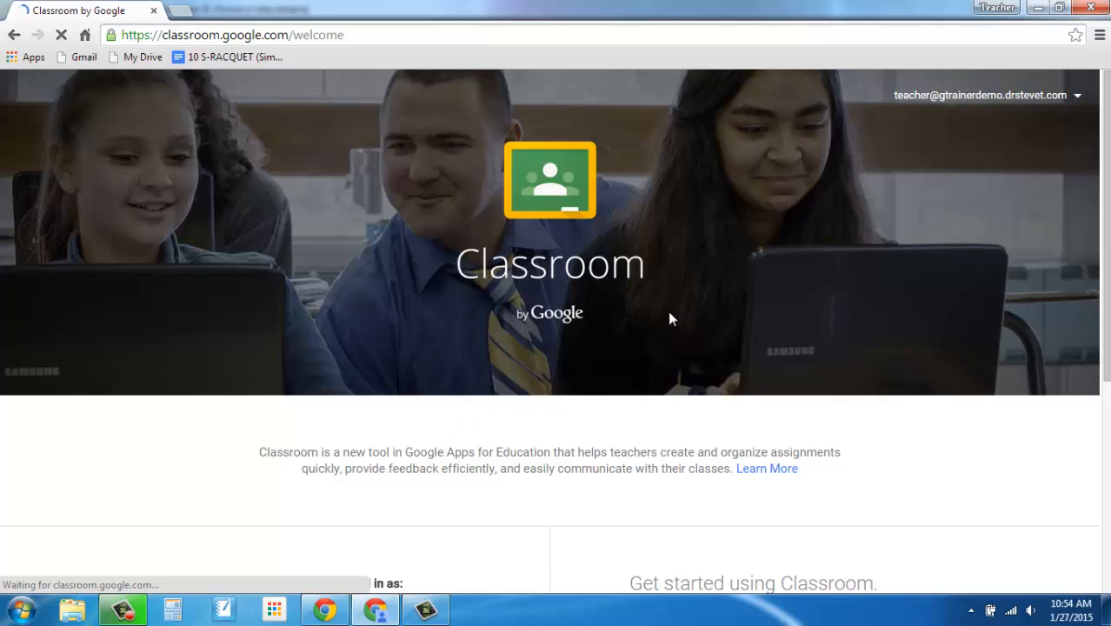
pyautogui.scroll(-4, 661, 329)
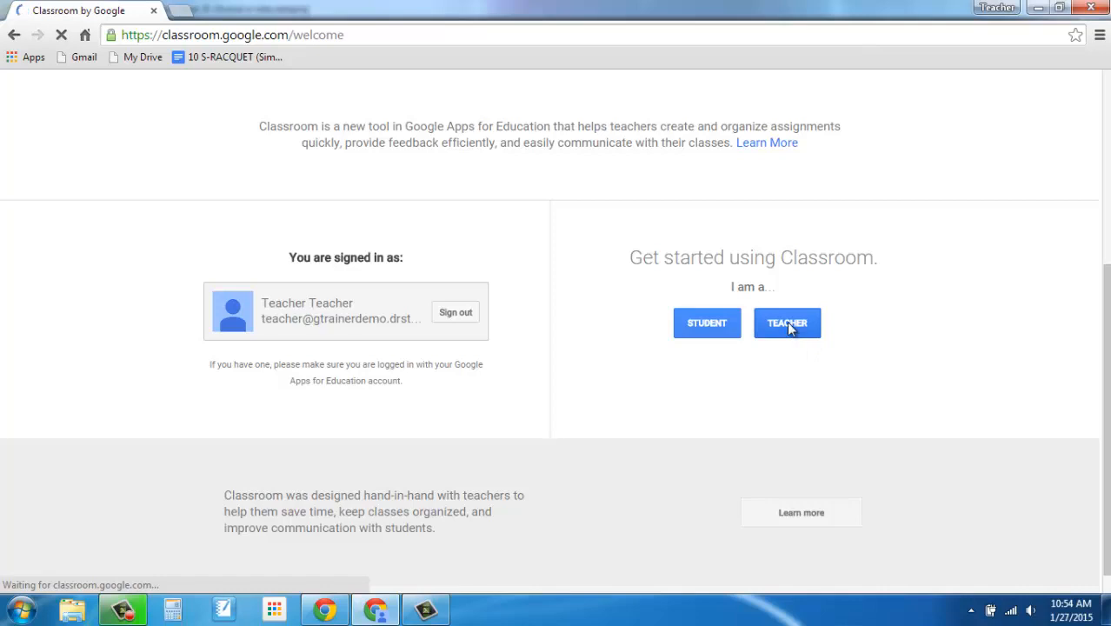
pyautogui.click(787, 324)
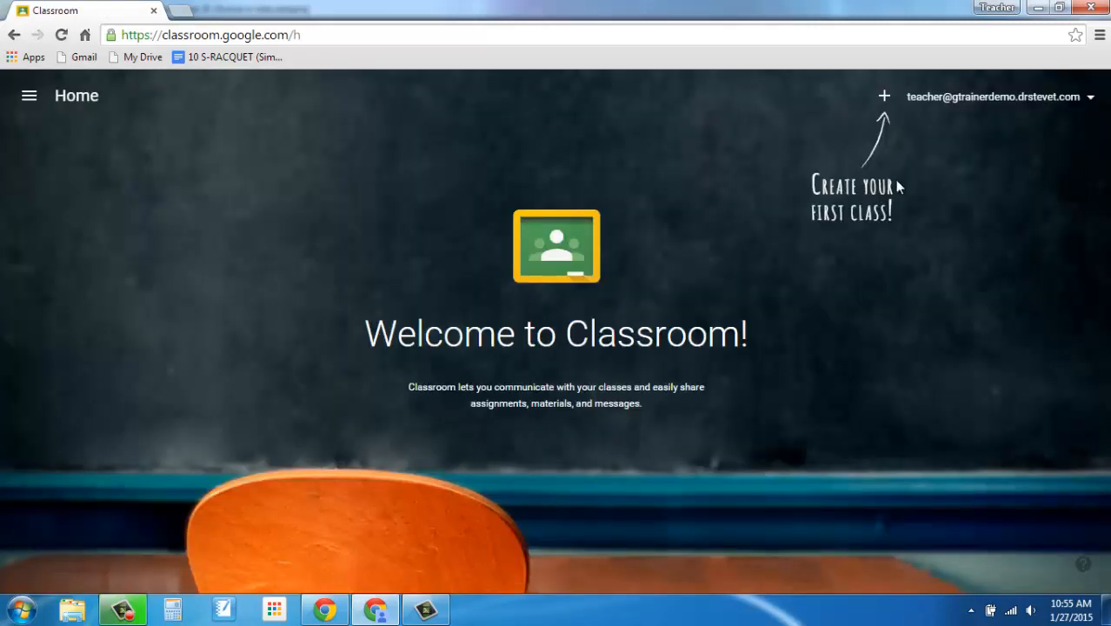
# - Bookmark the Classroom home page on the bookmarks bar under the name Classroom
pyautogui.click(885, 103)
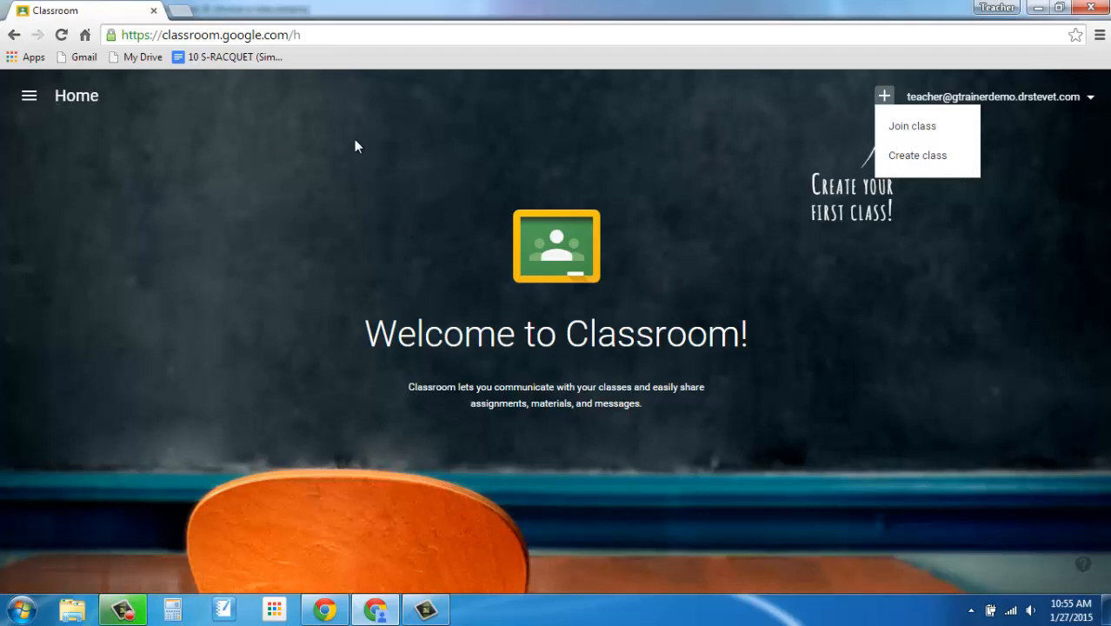
pyautogui.click(1077, 35)
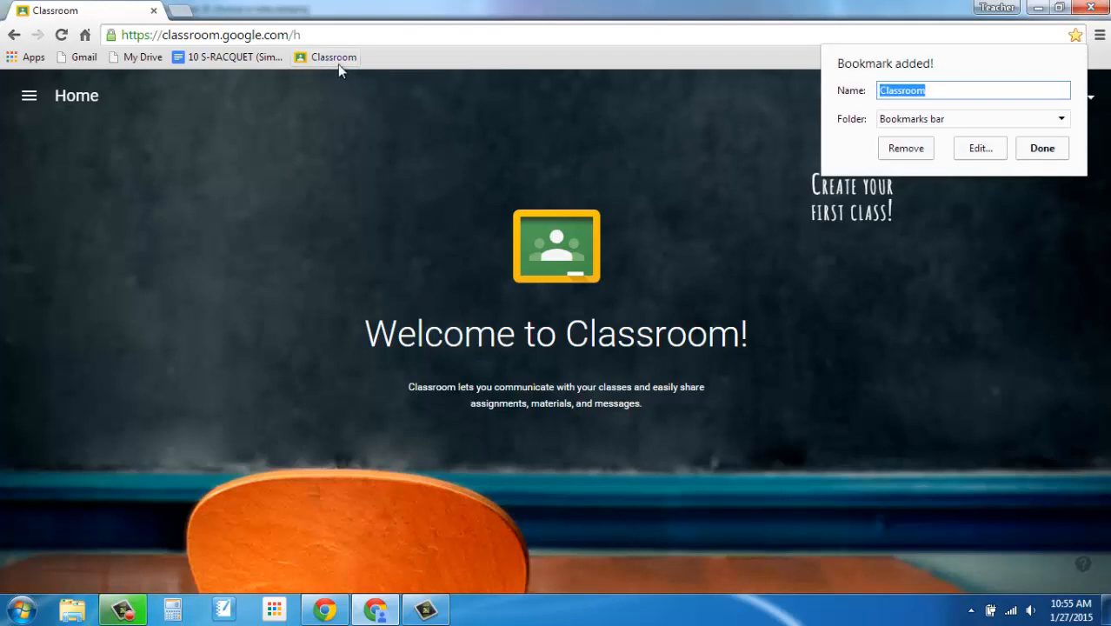
pyautogui.click(1041, 152)
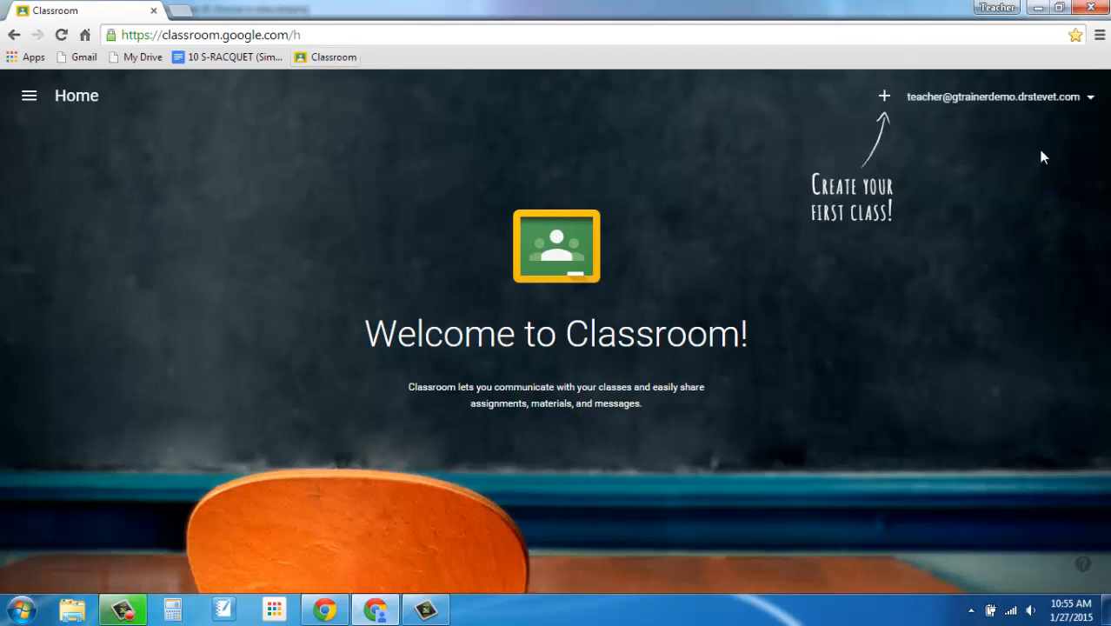
# - Create a class named English 210 with the section Period 3, and dismiss the introductory notices
pyautogui.click(885, 100)
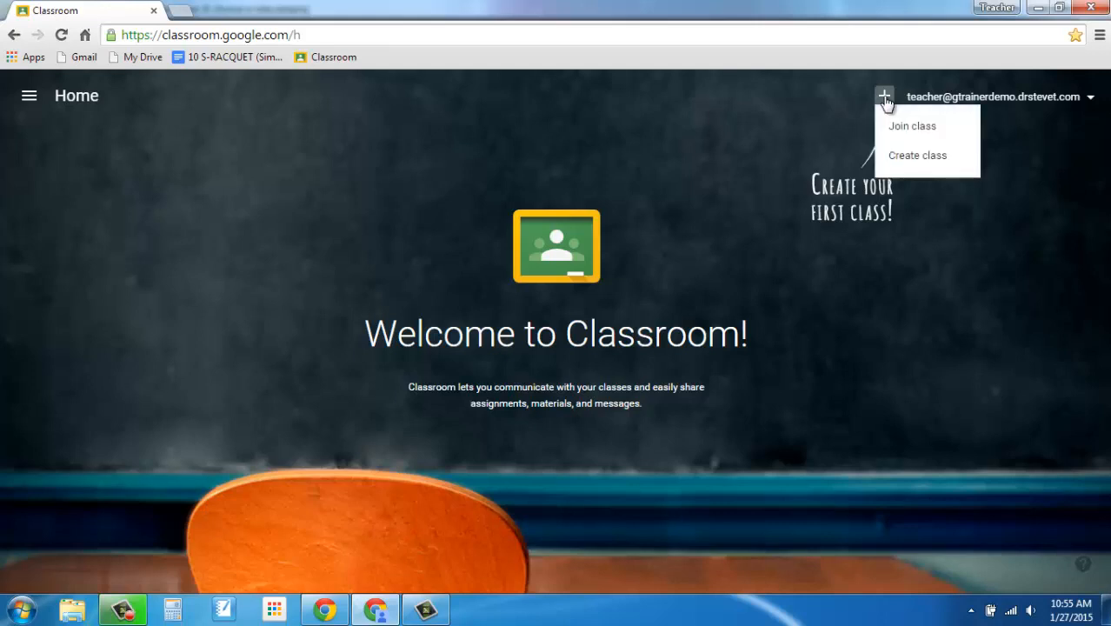
pyautogui.click(907, 161)
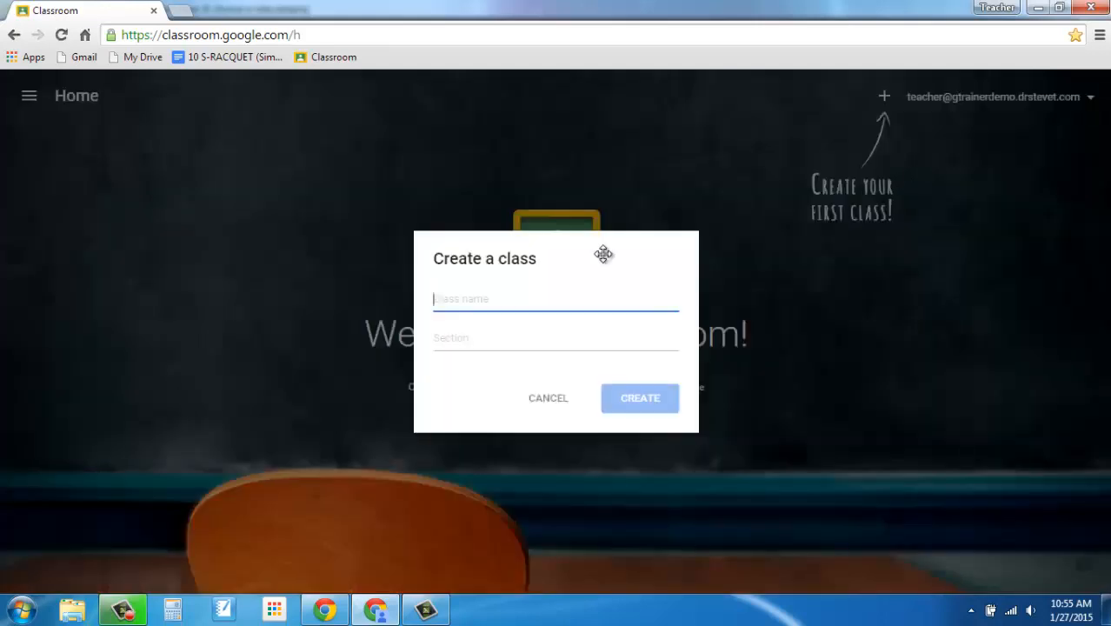
pyautogui.write('Eng')
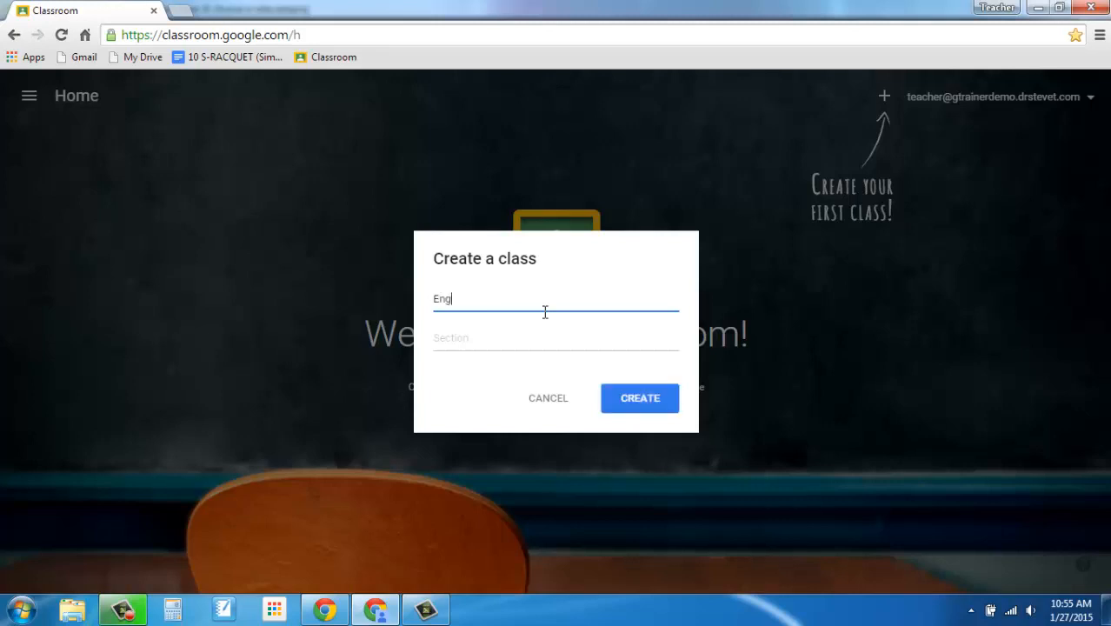
pyautogui.write('glish 210')
pyautogui.click(537, 338)
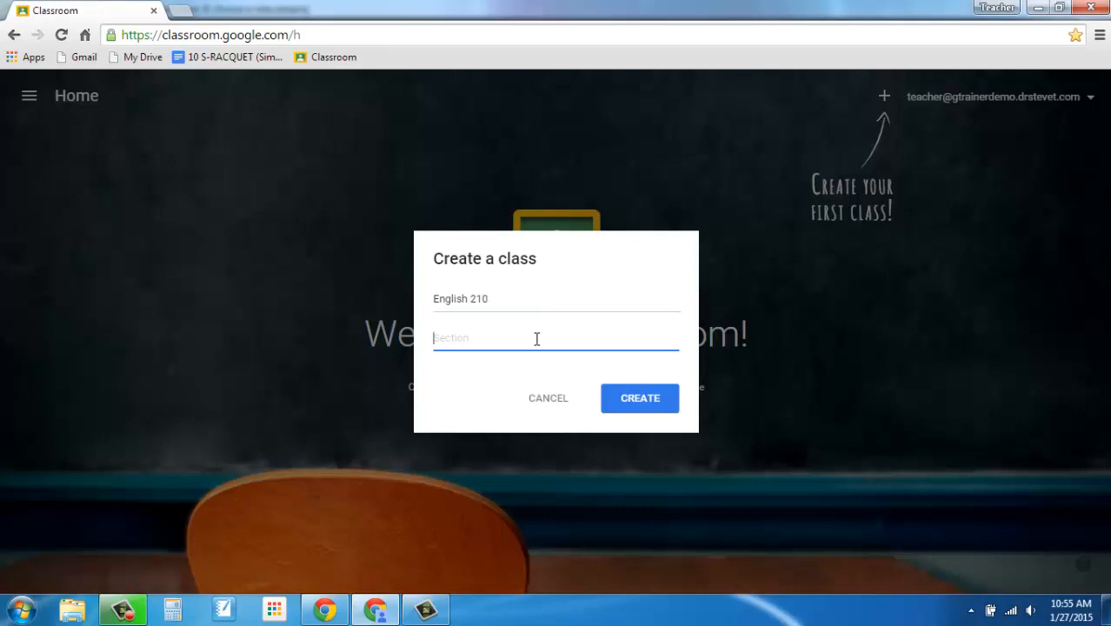
pyautogui.write('Period 3')
pyautogui.click(635, 407)
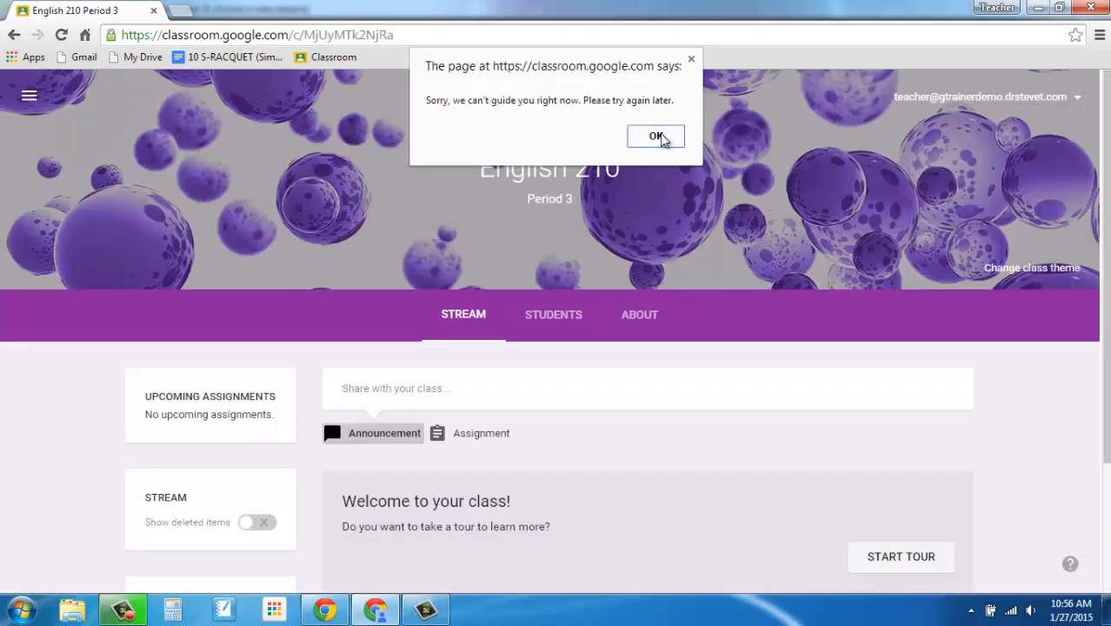
pyautogui.click(658, 137)
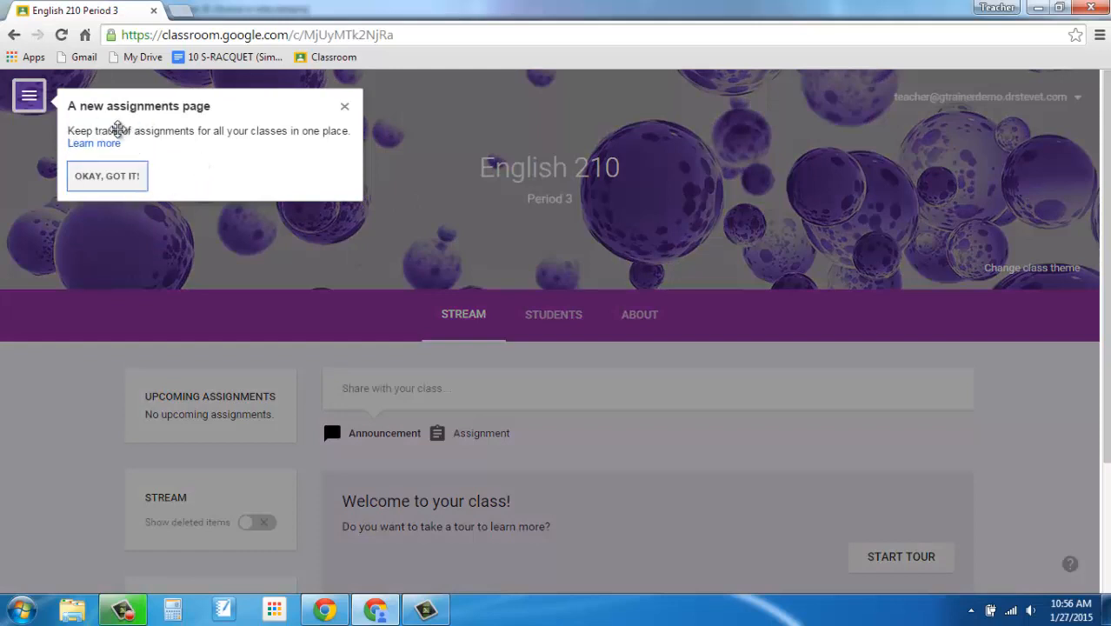
pyautogui.click(107, 176)
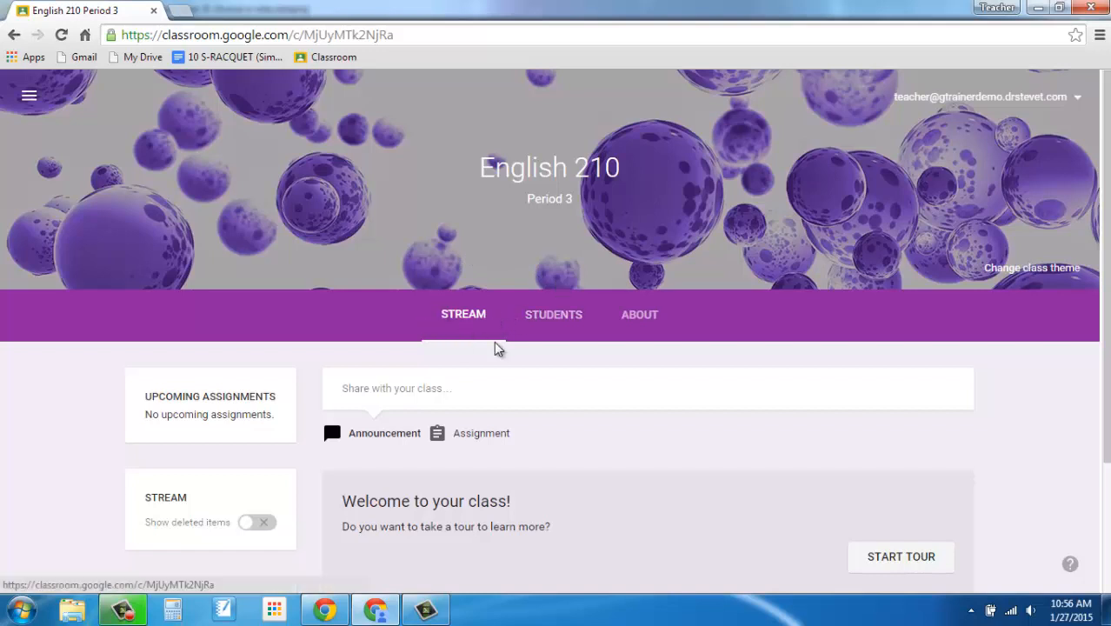
# - View the class's student roster, highlight the join code for students, and return to the class stream
pyautogui.click(561, 321)
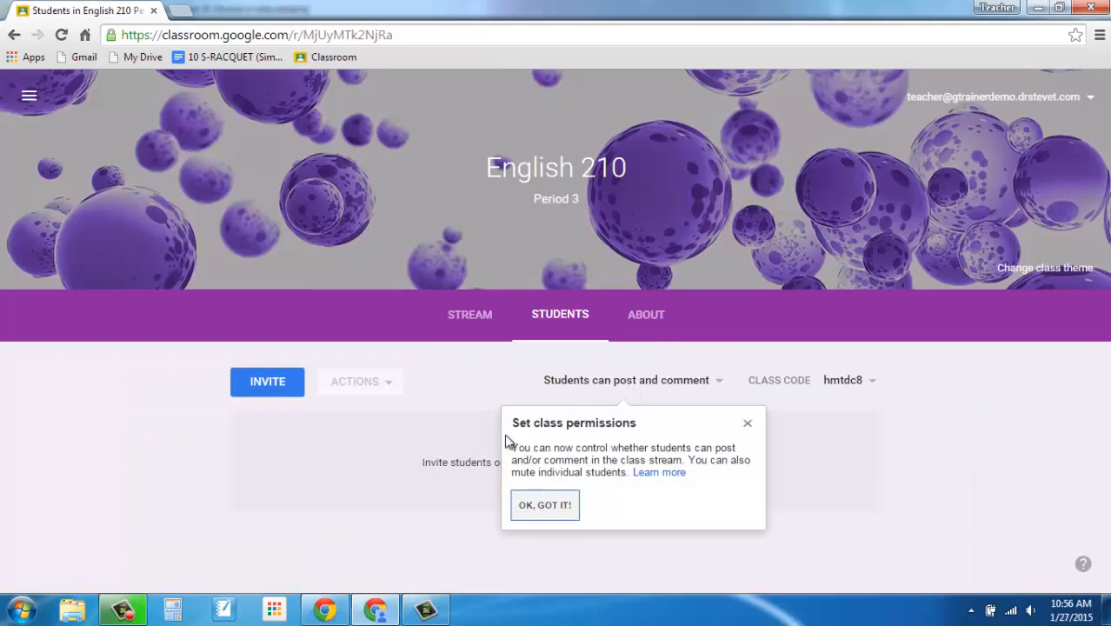
pyautogui.click(749, 424)
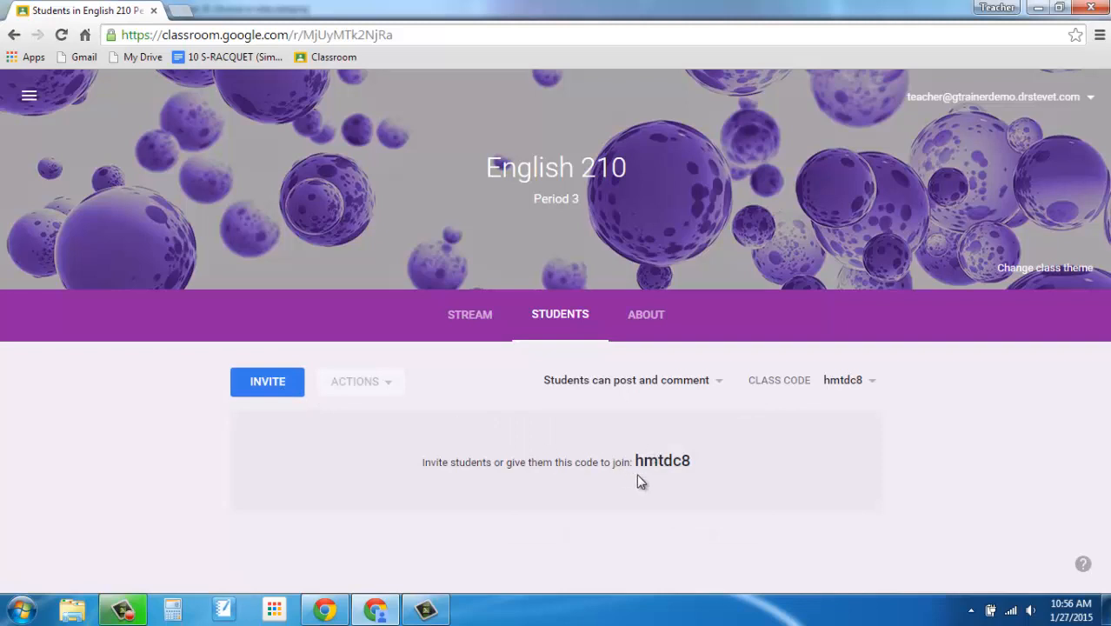
pyautogui.moveTo(635, 461); pyautogui.dragTo(695, 465)
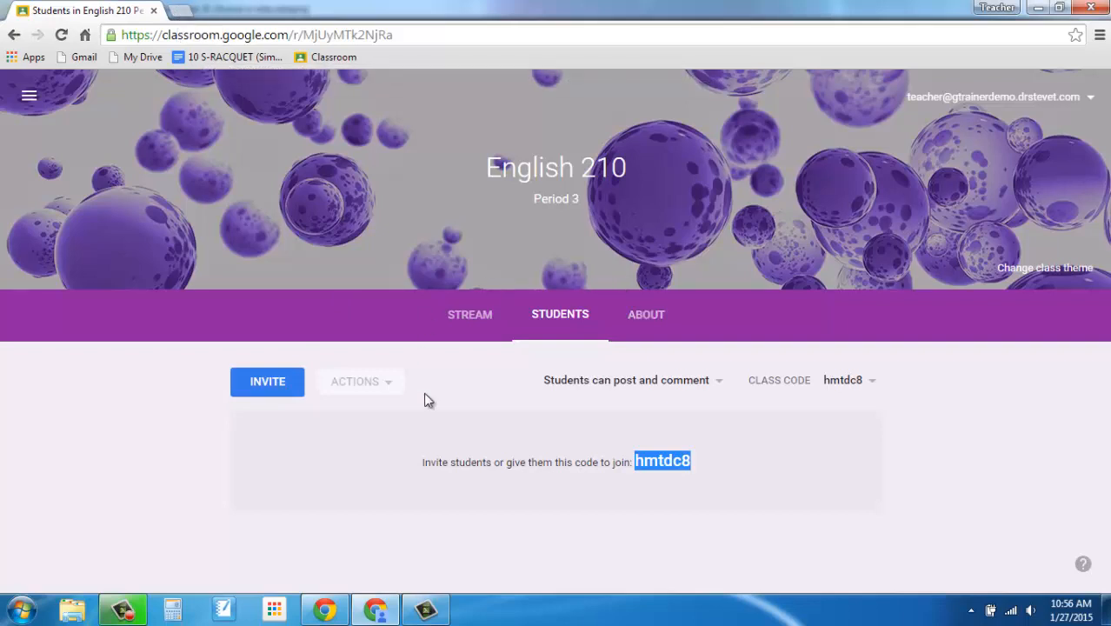
pyautogui.click(470, 313)
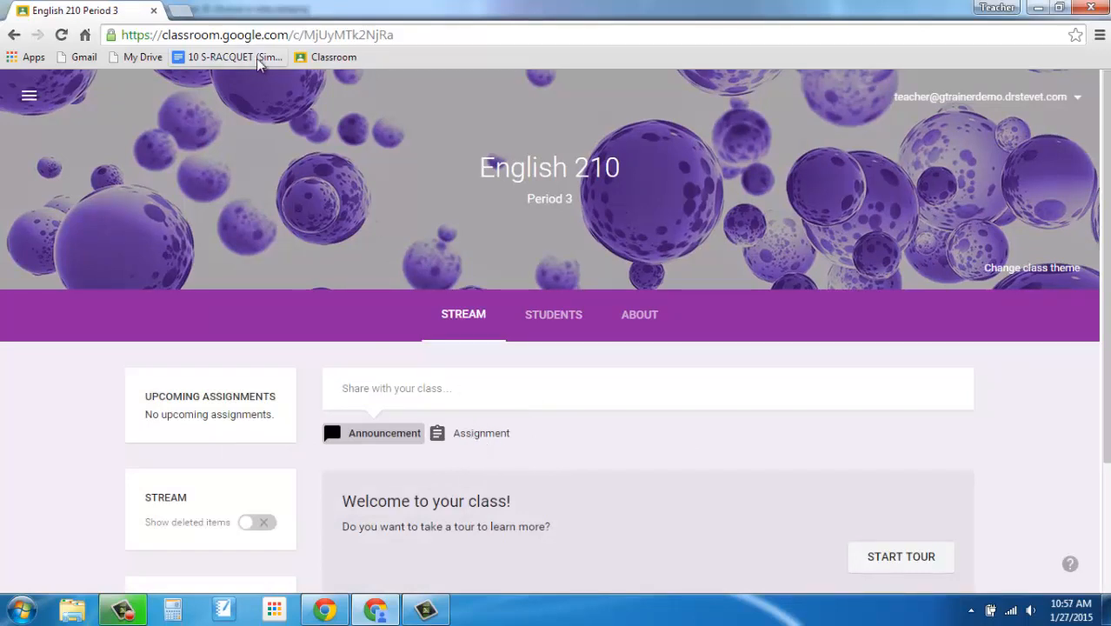
# - Open My Drive in a new tab and examine the English 210 Period 3 folder inside the Classroom folder
pyautogui.hotkey('ctrl', 't')
pyautogui.click(143, 57)
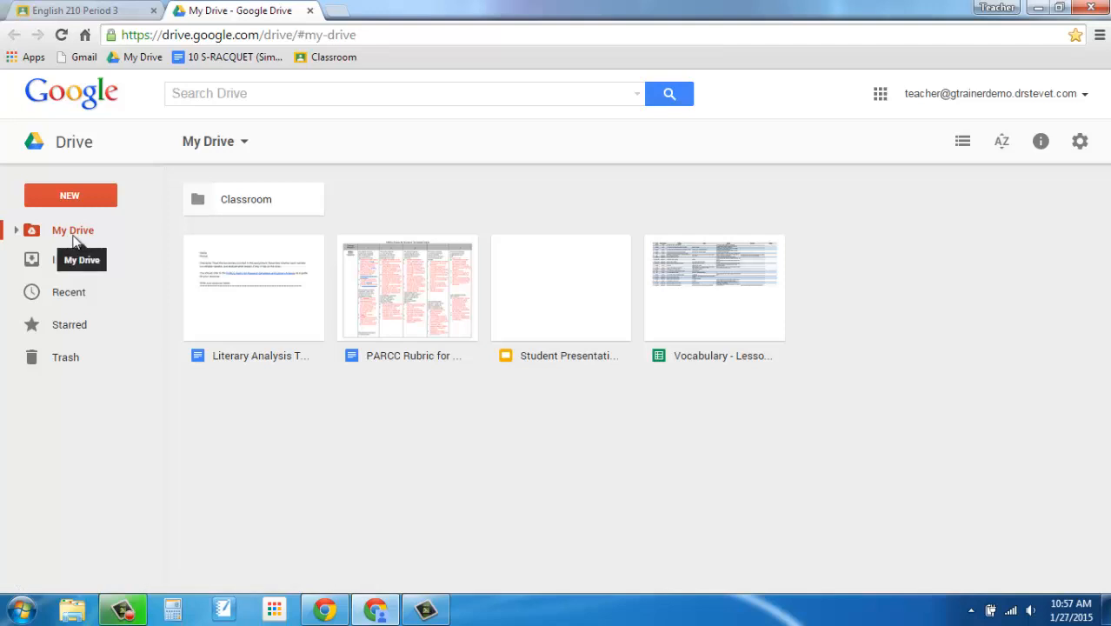
pyautogui.doubleClick(230, 205)
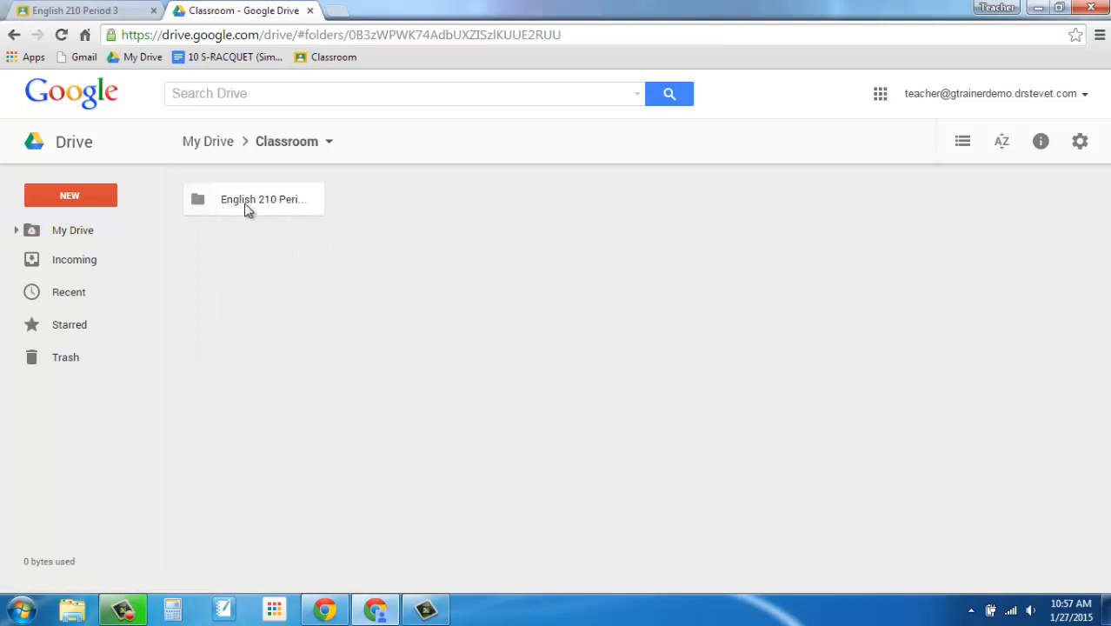
pyautogui.click(230, 207)
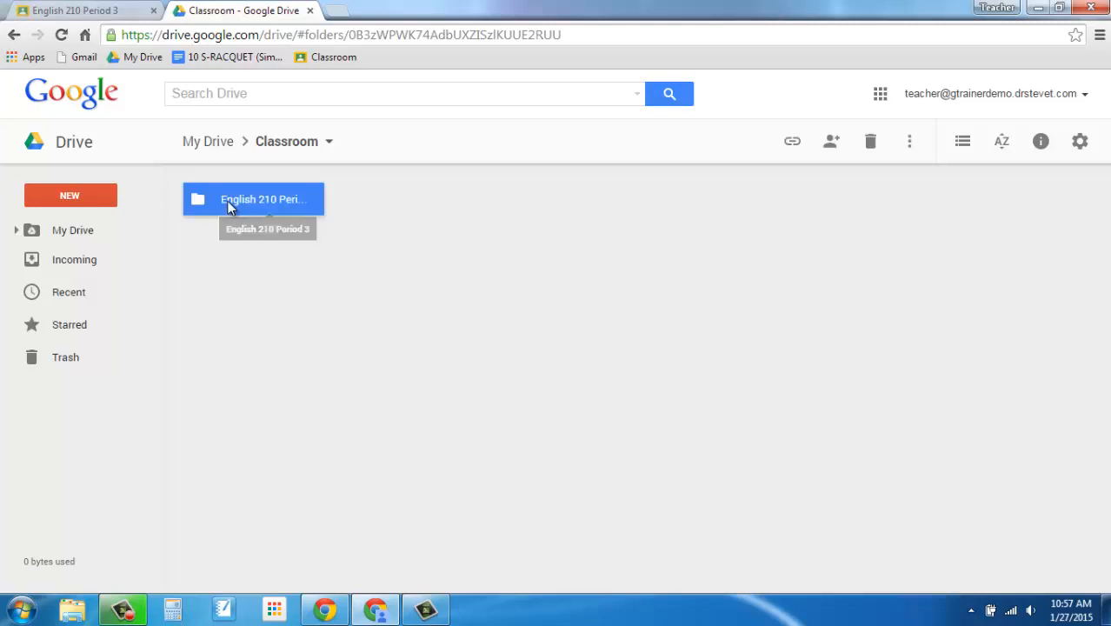
pyautogui.doubleClick(230, 207)
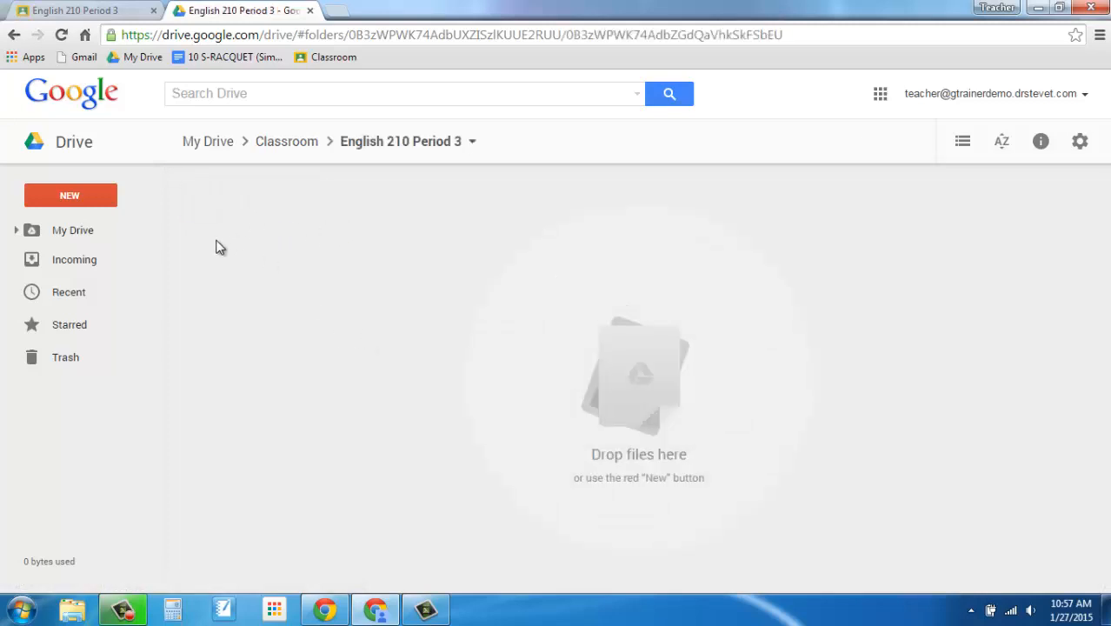
pyautogui.click(296, 151)
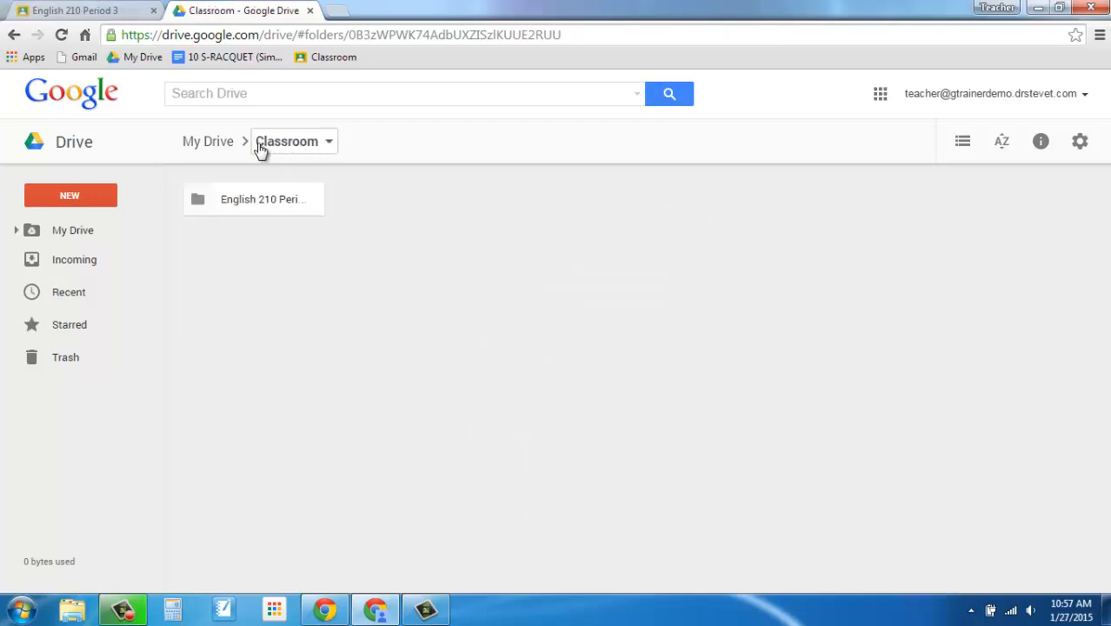
# - Switch back to the English 210 class, start inviting students and search the contacts for "stu"
pyautogui.click(103, 10)
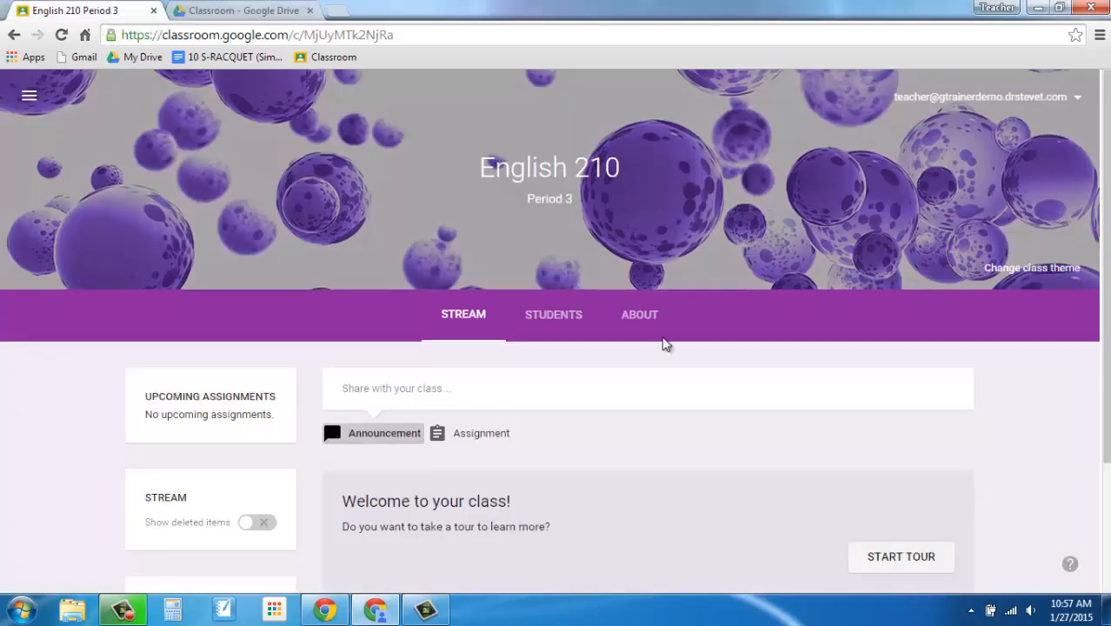
pyautogui.click(541, 314)
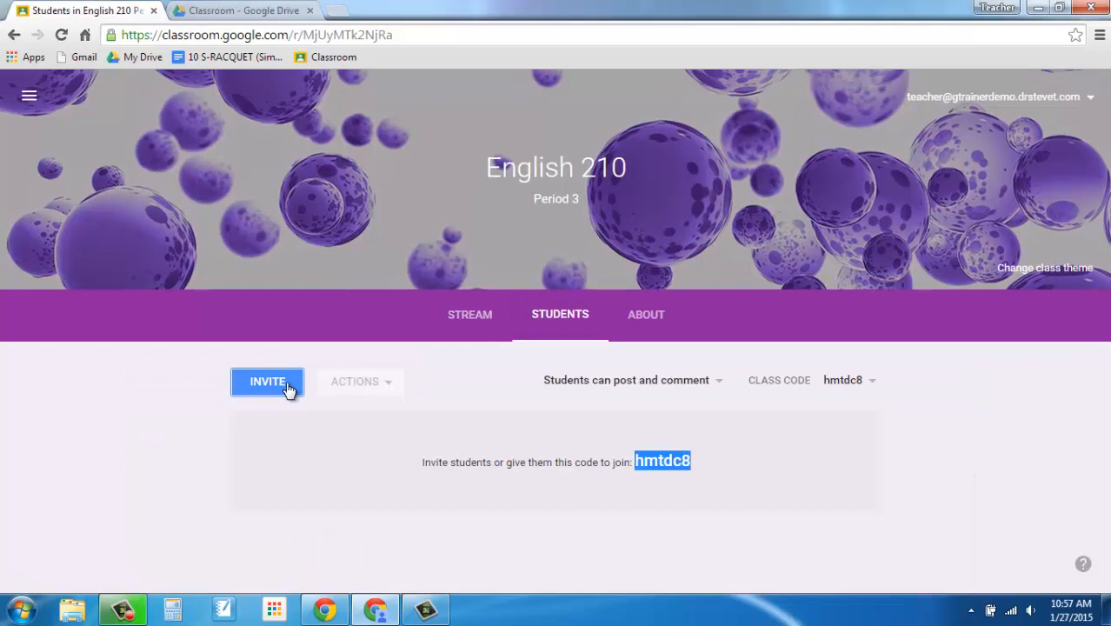
pyautogui.click(287, 388)
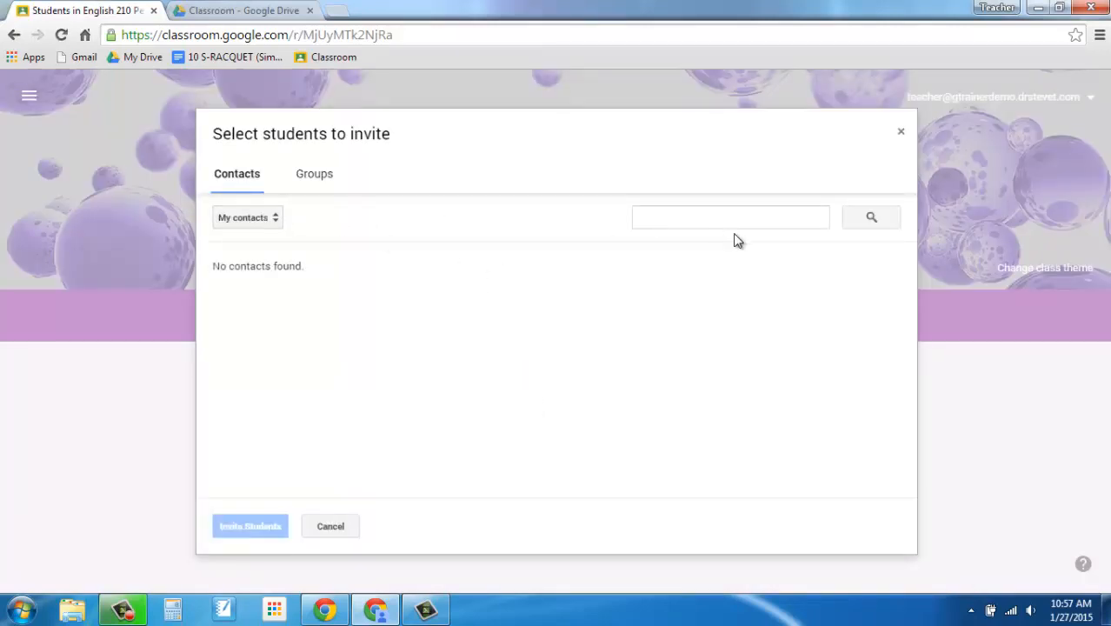
pyautogui.click(705, 218)
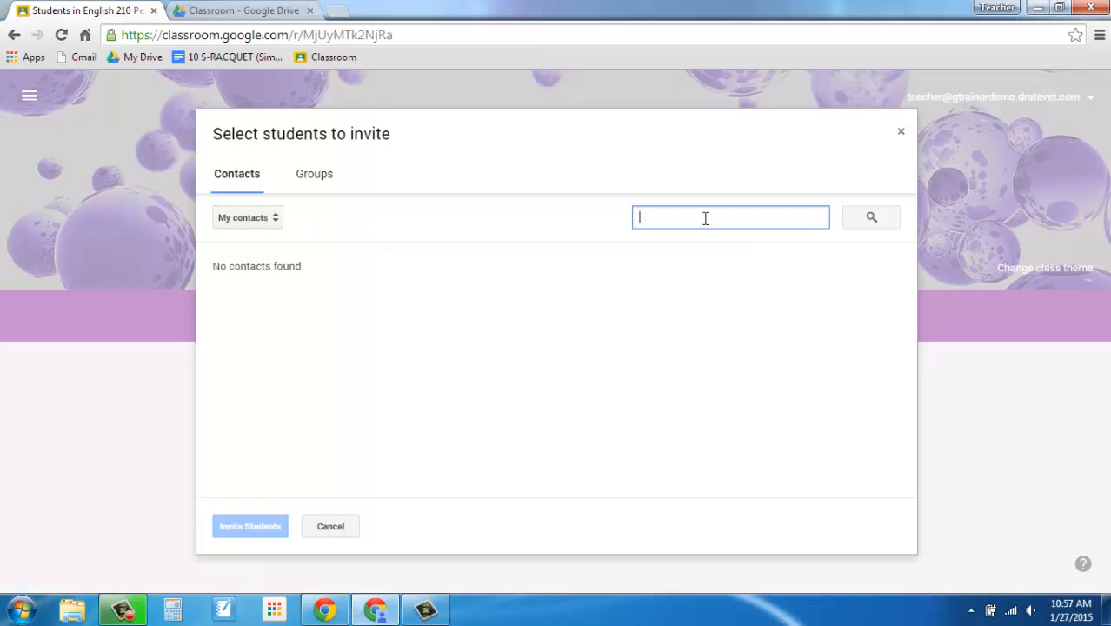
pyautogui.write('stu')
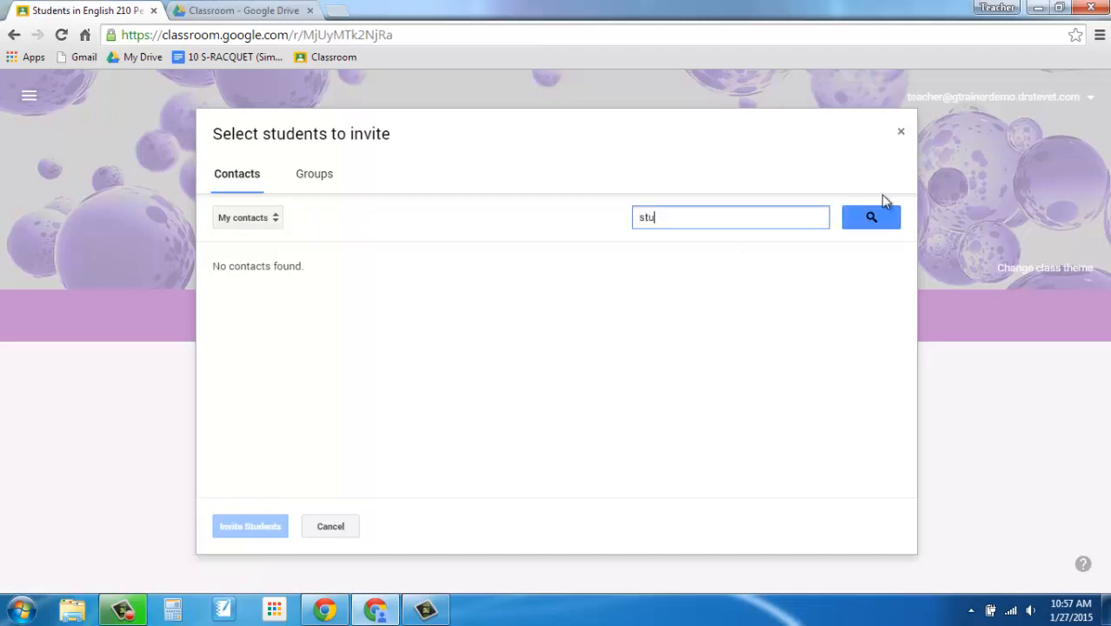
pyautogui.click(866, 218)
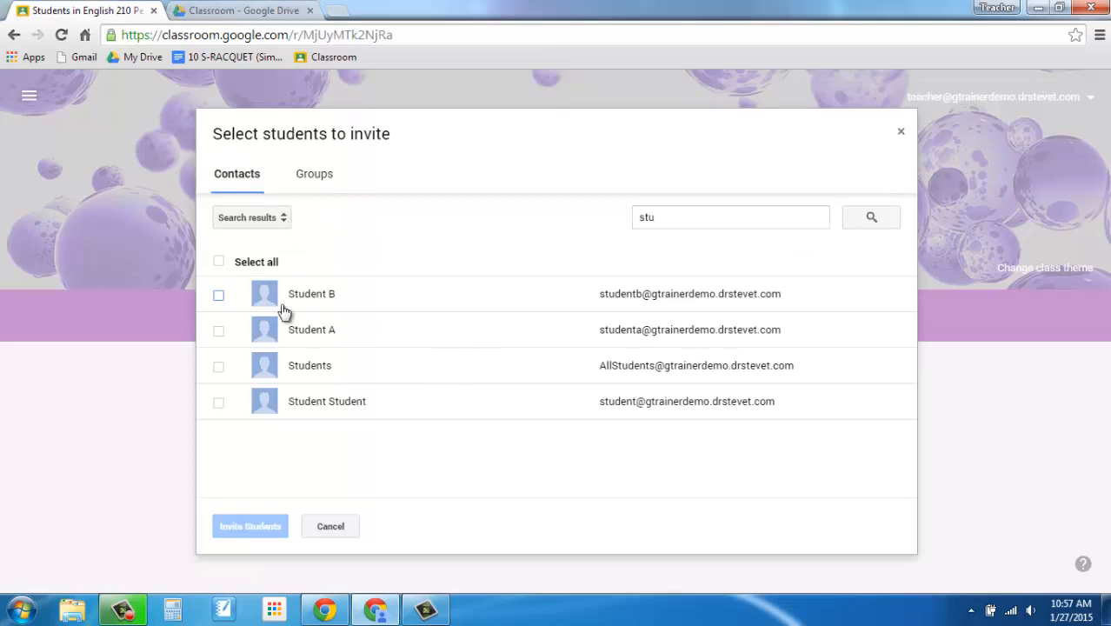
# - Invite only Student A and Student B to the class, and return to the class stream
pyautogui.click(219, 294)
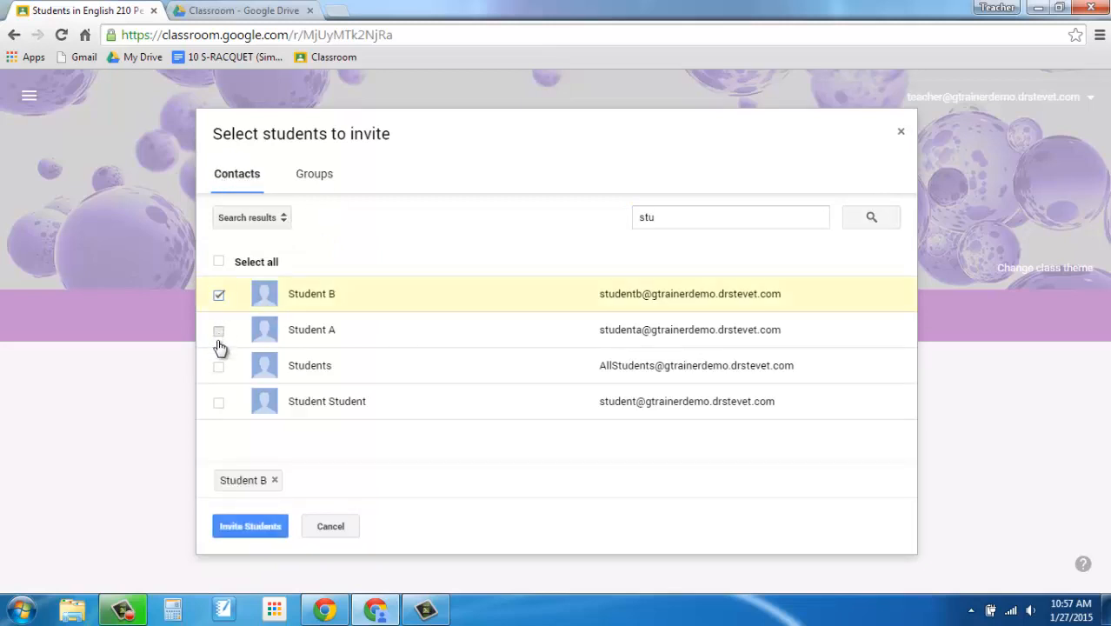
pyautogui.click(219, 333)
pyautogui.click(218, 366)
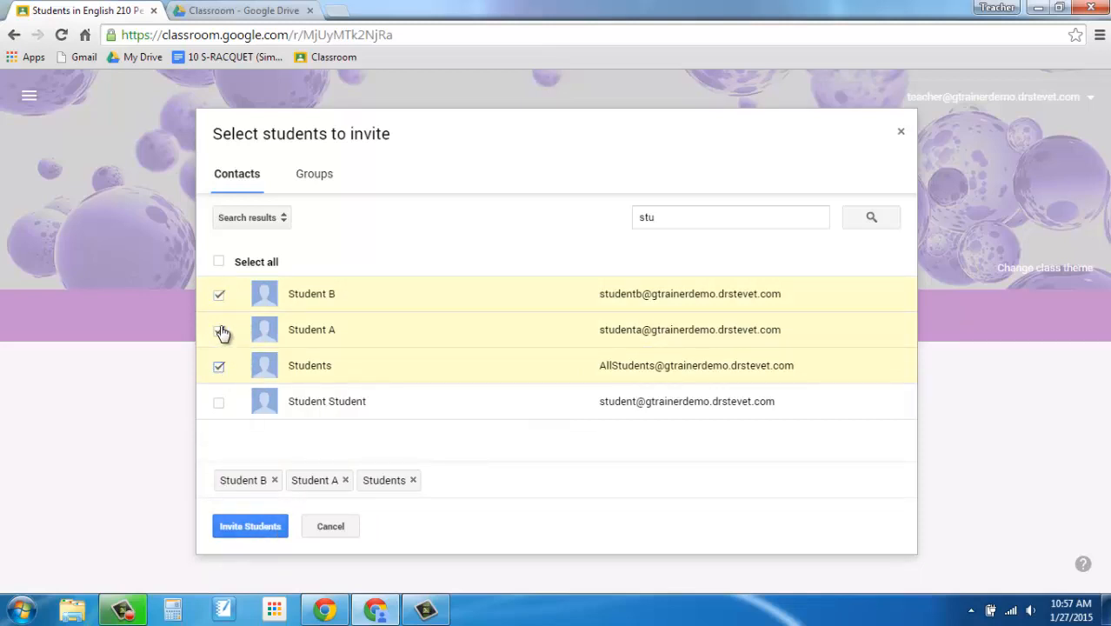
pyautogui.click(218, 365)
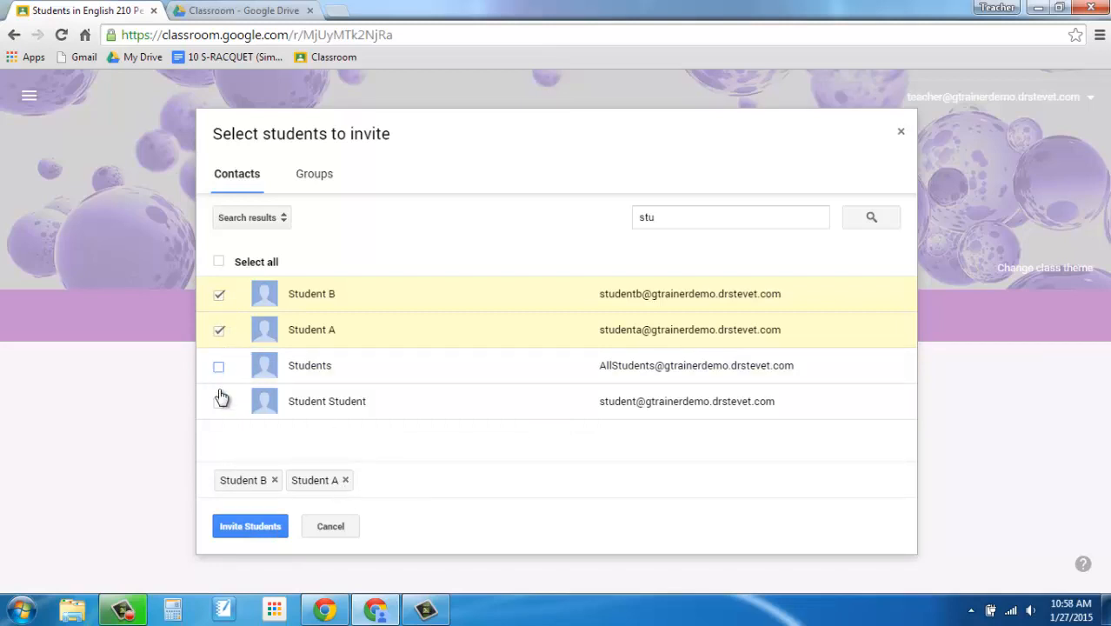
pyautogui.click(252, 527)
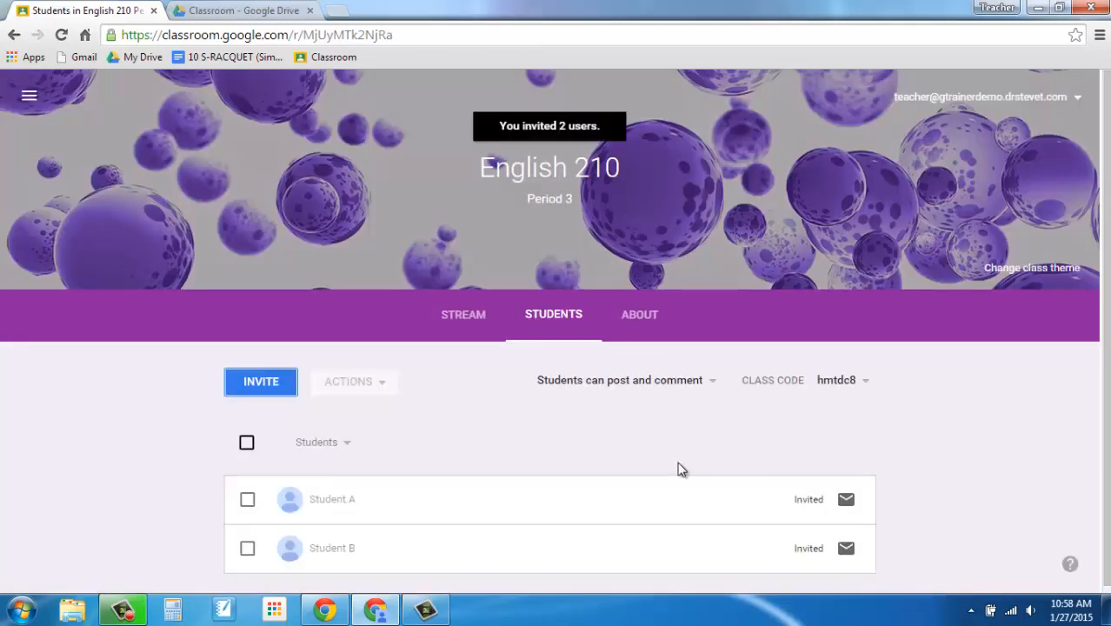
pyautogui.scroll(-1, 517, 464)
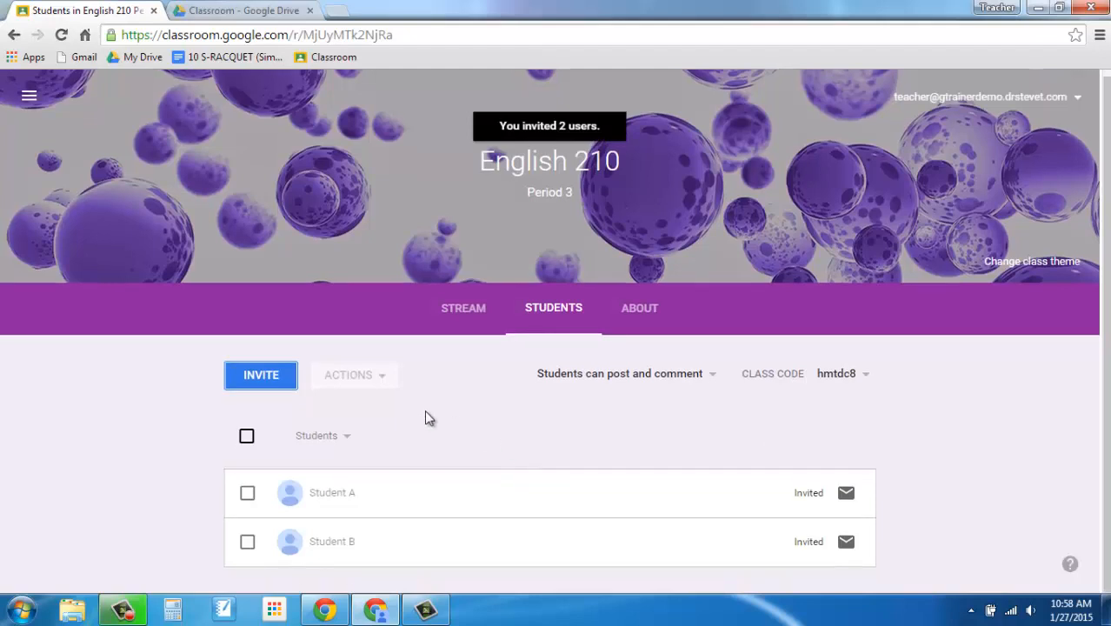
pyautogui.click(463, 315)
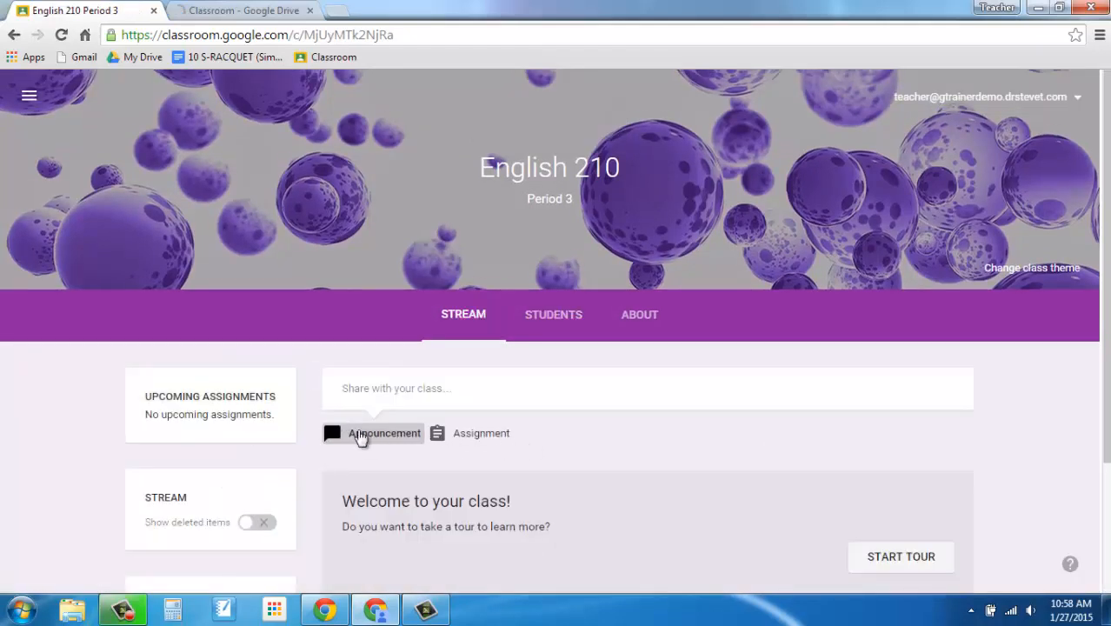